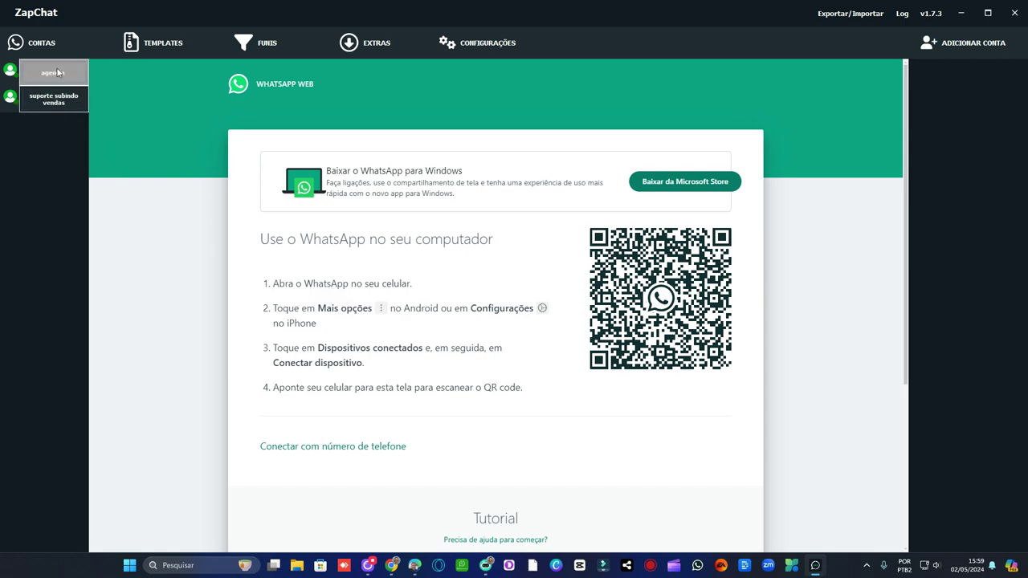
Look at the WhatsApp sessions of the agencia and suporte subindo vendas accounts.
left_click(69, 100)
left_click(53, 72)
left_click(68, 101)
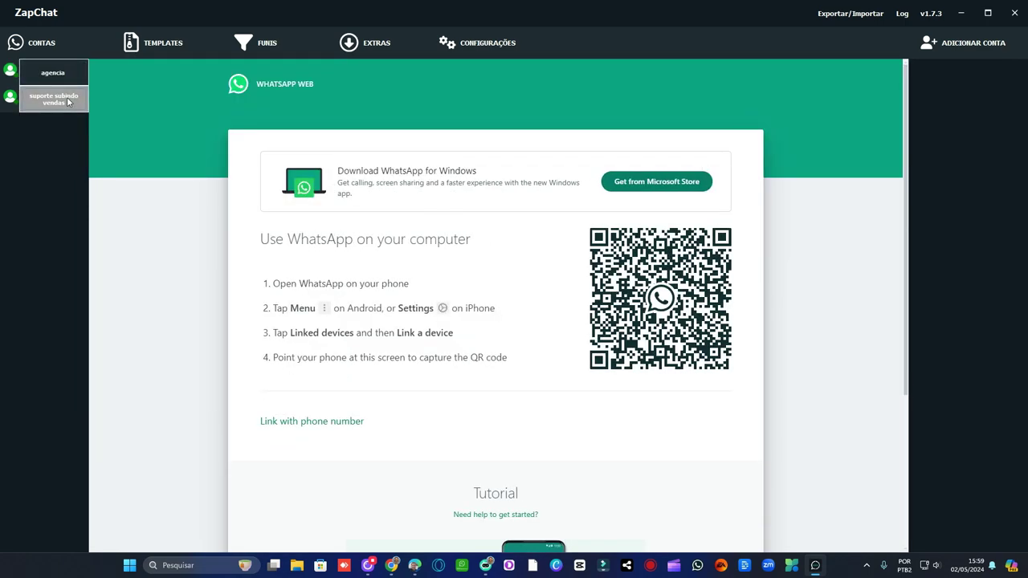
left_click(53, 72)
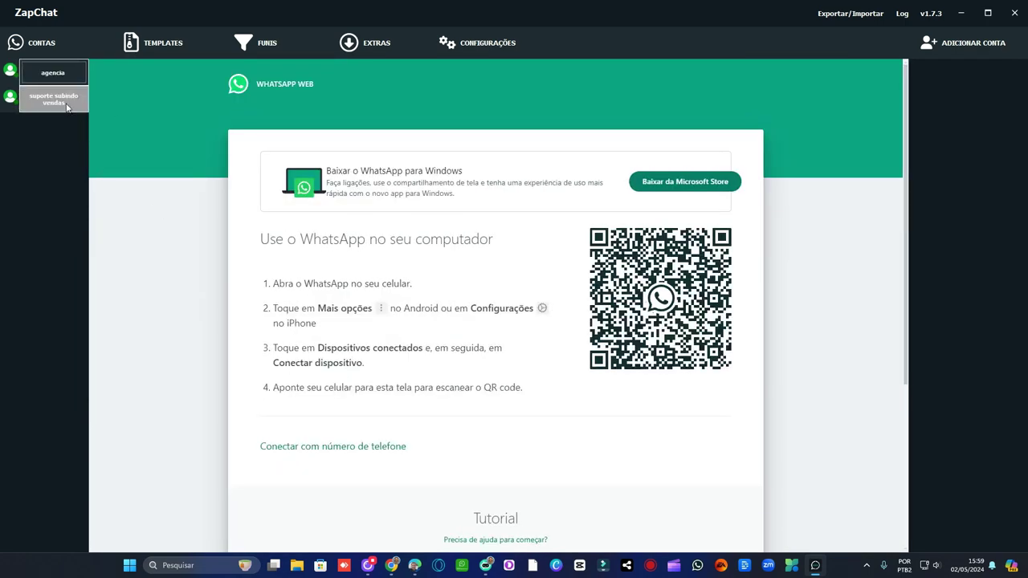
Add a new account named teste and open its WhatsApp session.
left_click(971, 43)
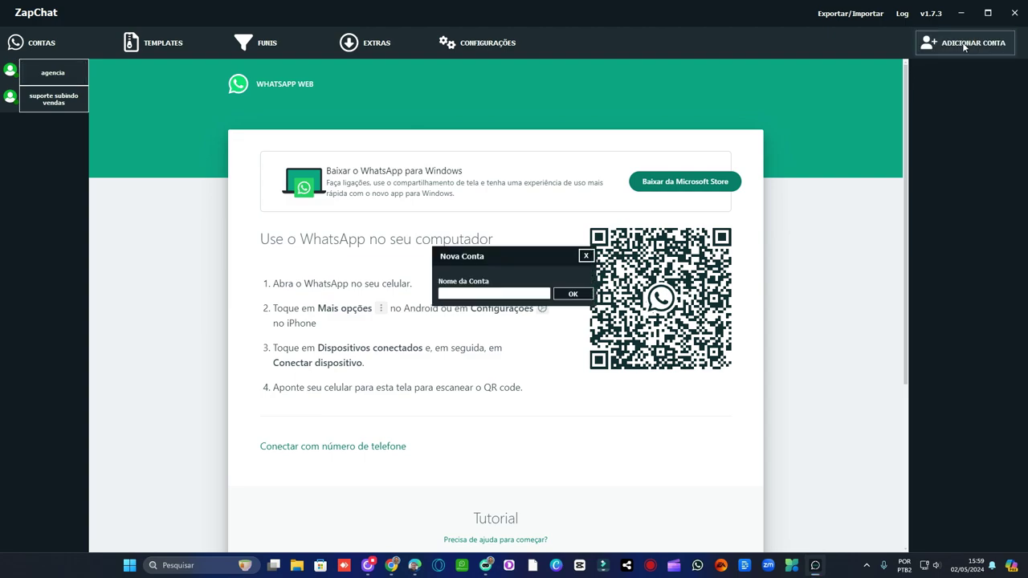
left_click(522, 294)
type("teste")
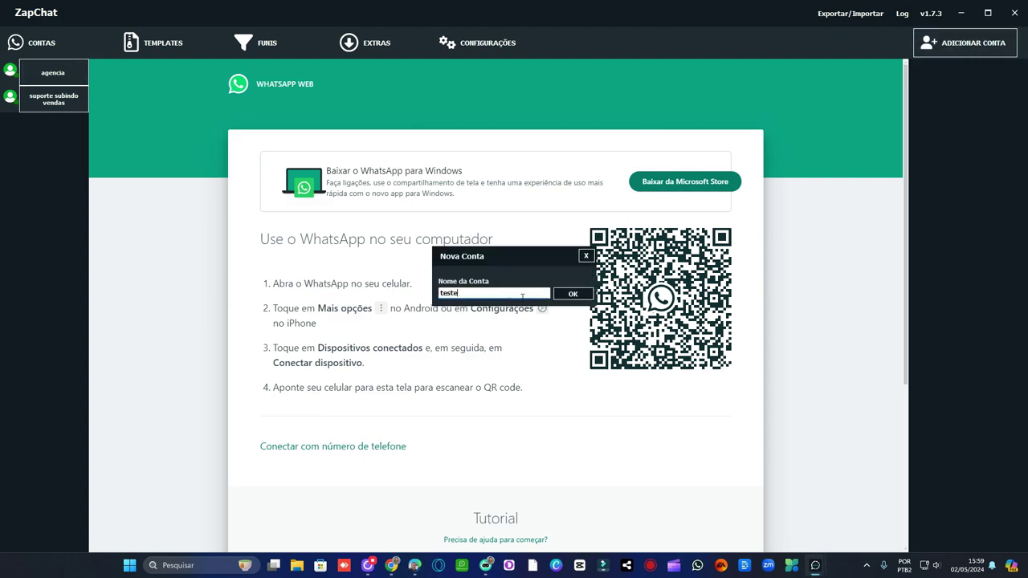
left_click(565, 295)
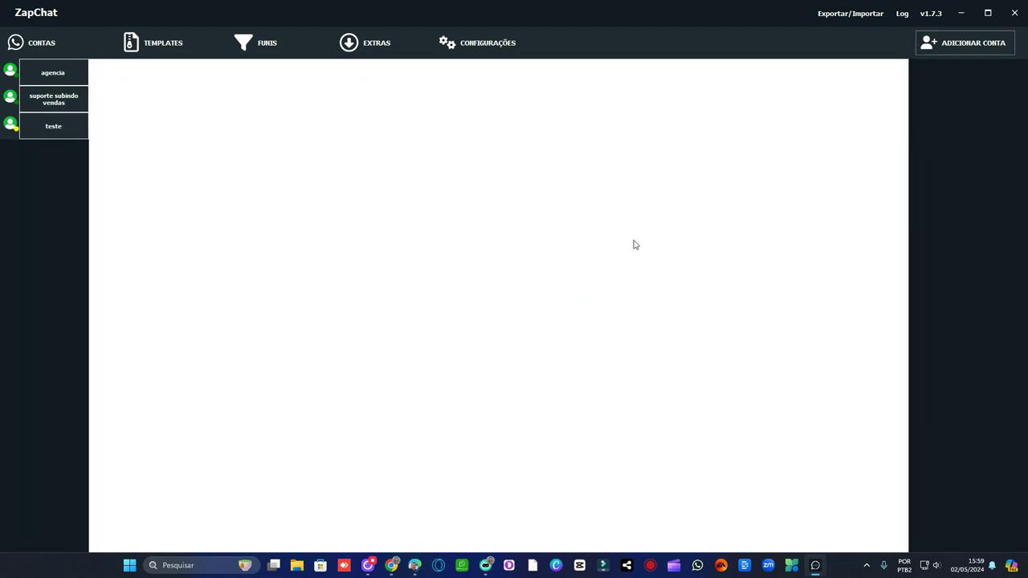
left_click(64, 128)
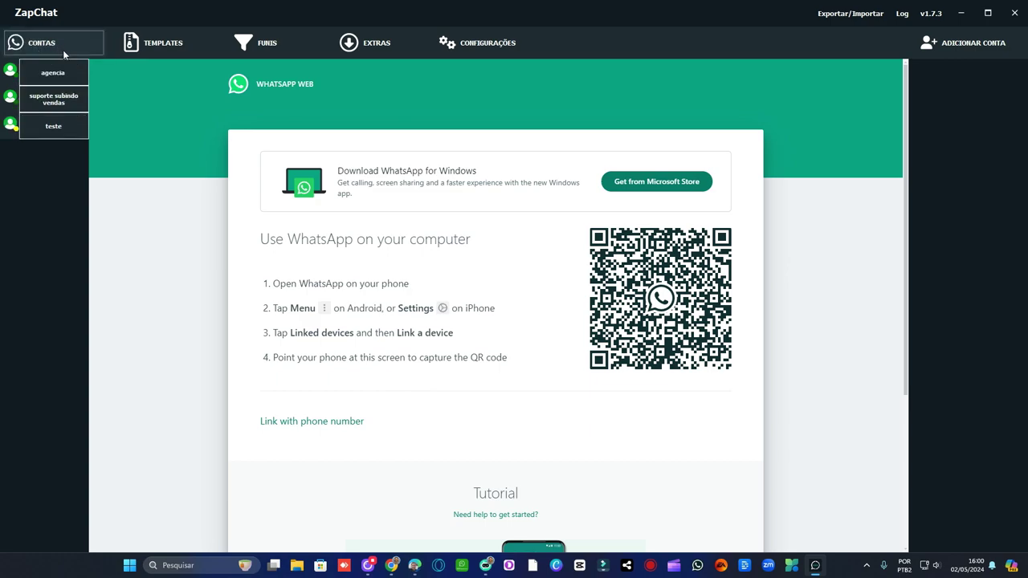
Write "venha e conheça o produto x" as the first message of a new template.
left_click(162, 47)
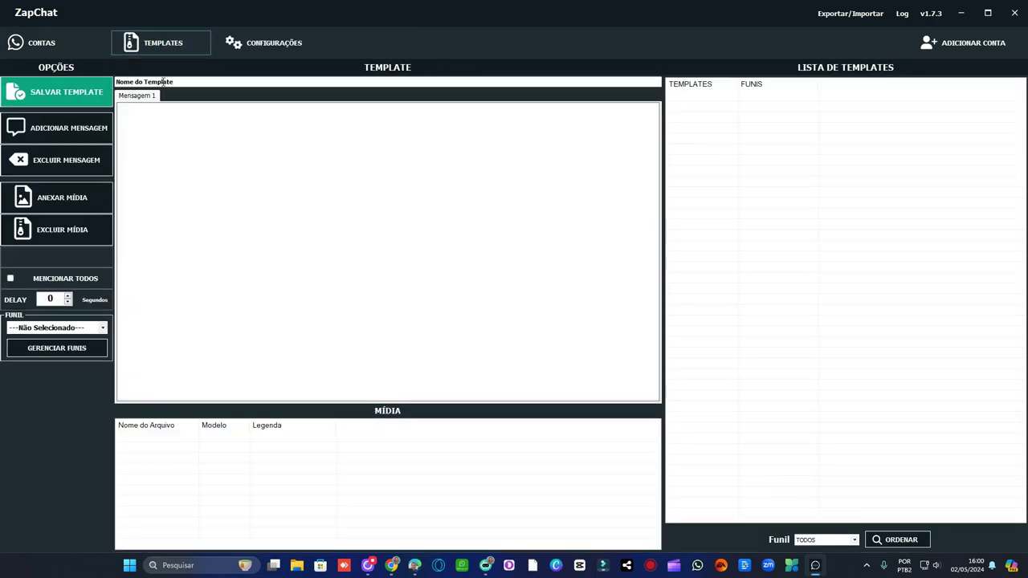
left_click(240, 165)
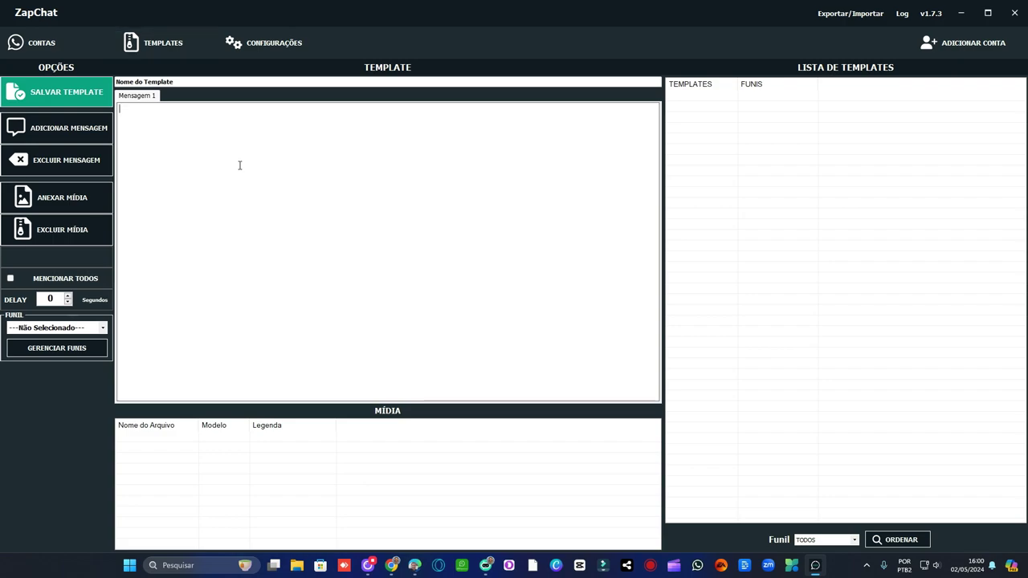
type("teste")
key("BackSpace")
key("BackSpace")
key("BackSpace")
key("BackSpace")
key("BackSpace")
key("BackSpace")
type("venha e conheça o ")
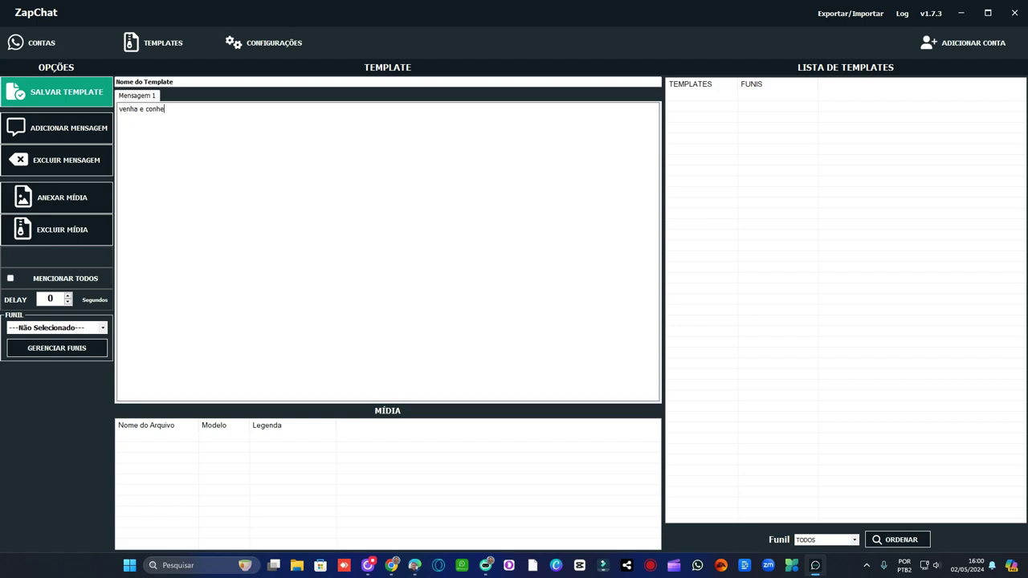
type("produto x")
left_click(854, 541)
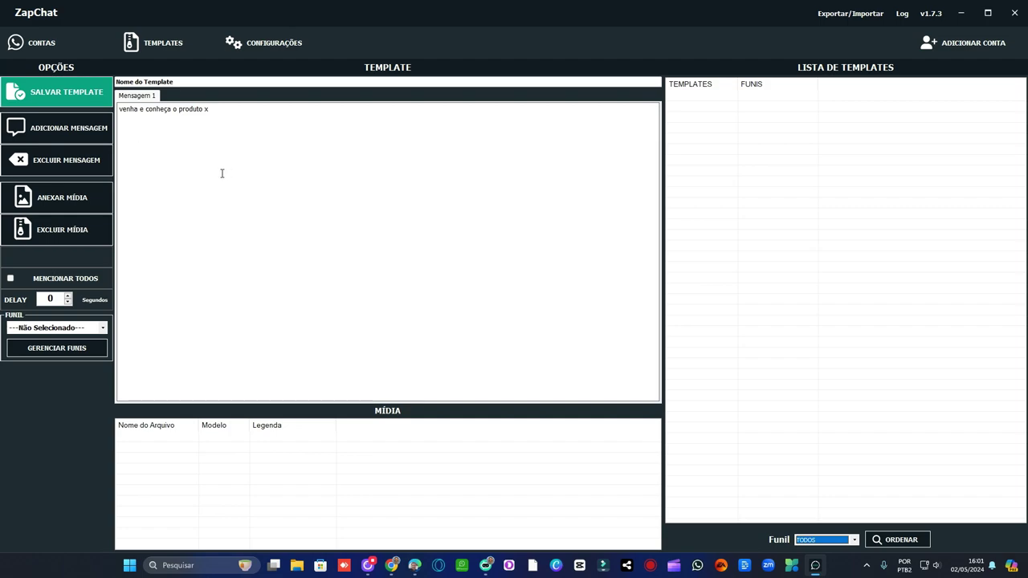
Add a second and a third message to the template, and delete the third one.
left_click(109, 132)
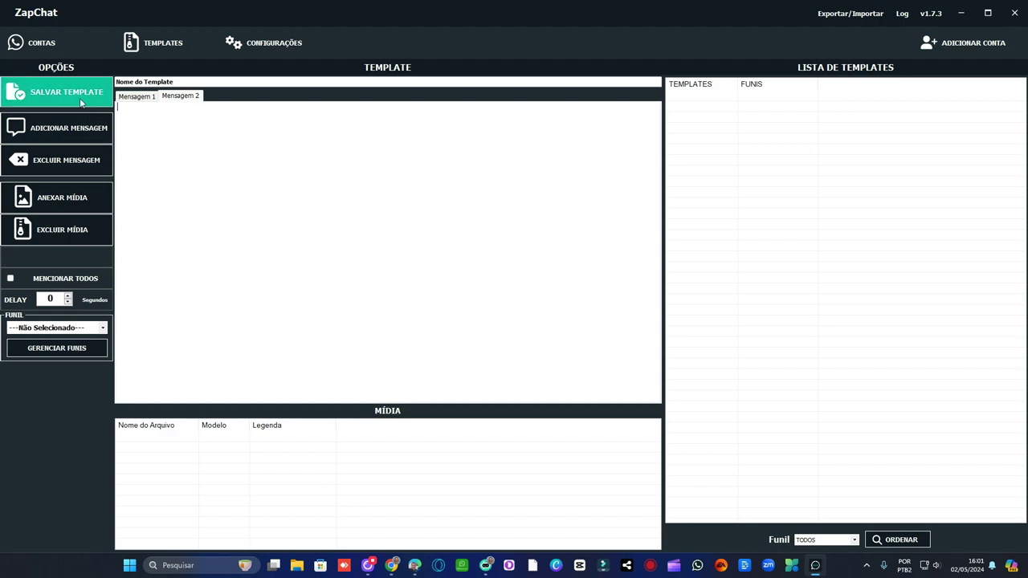
left_click(135, 98)
left_click(185, 99)
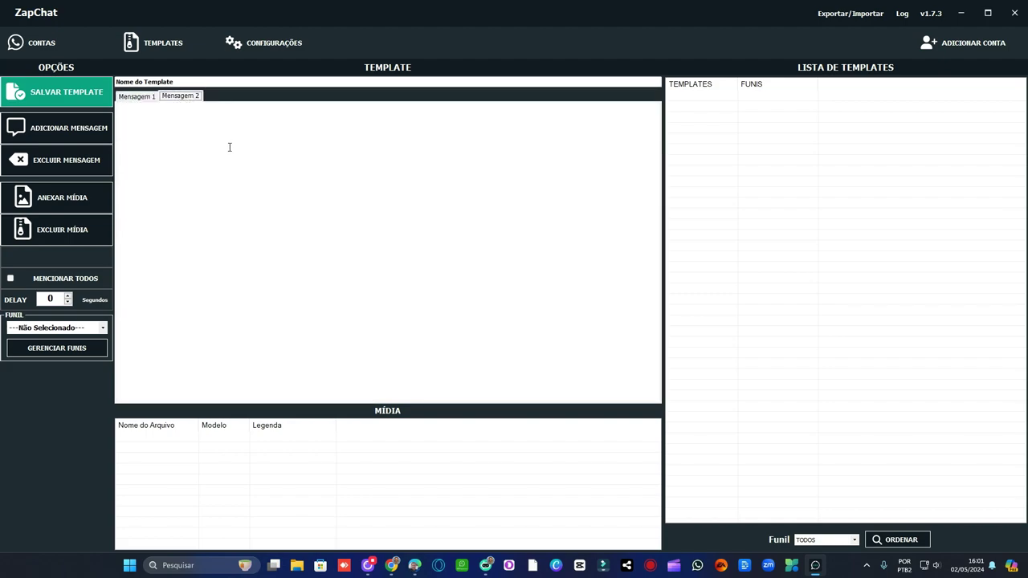
left_click(95, 132)
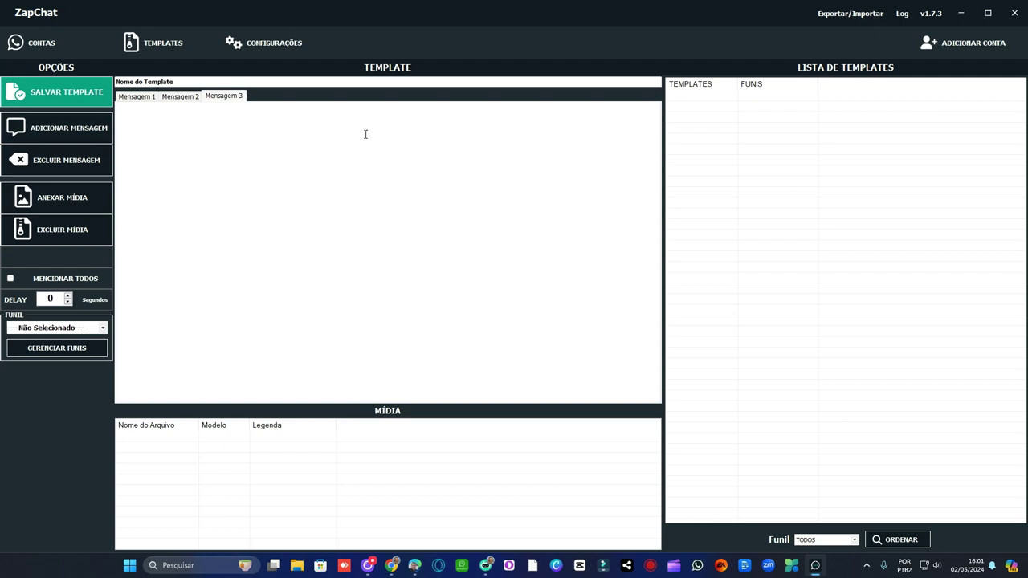
left_click(74, 162)
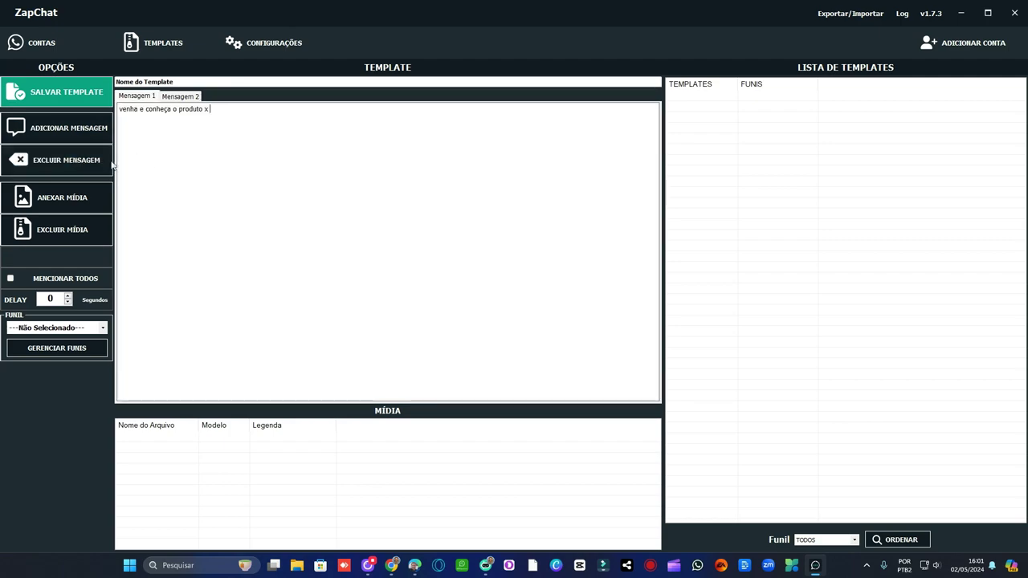
Open the file selection for attaching media to the template and close it without choosing a file.
left_click(76, 201)
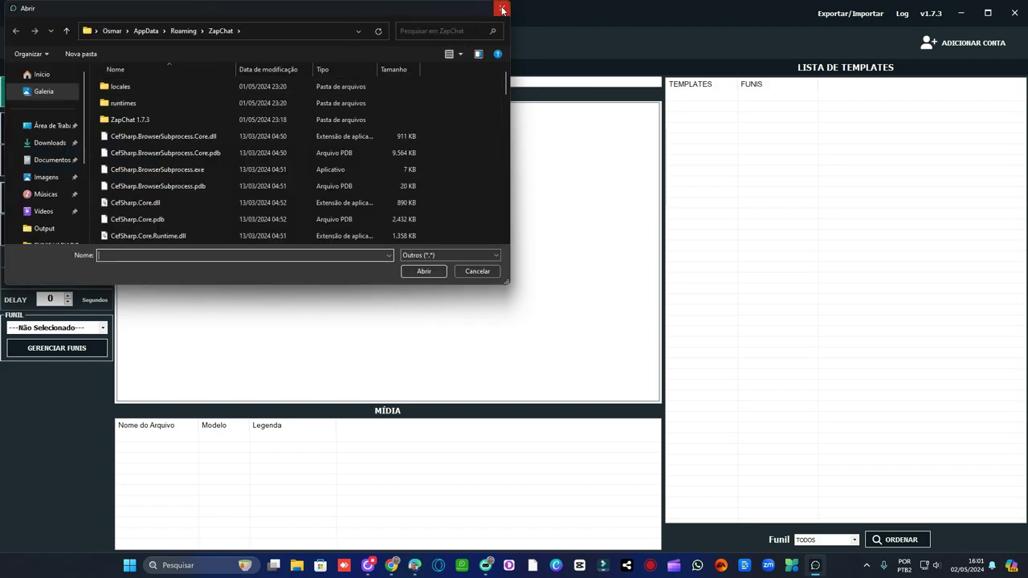
left_click(502, 8)
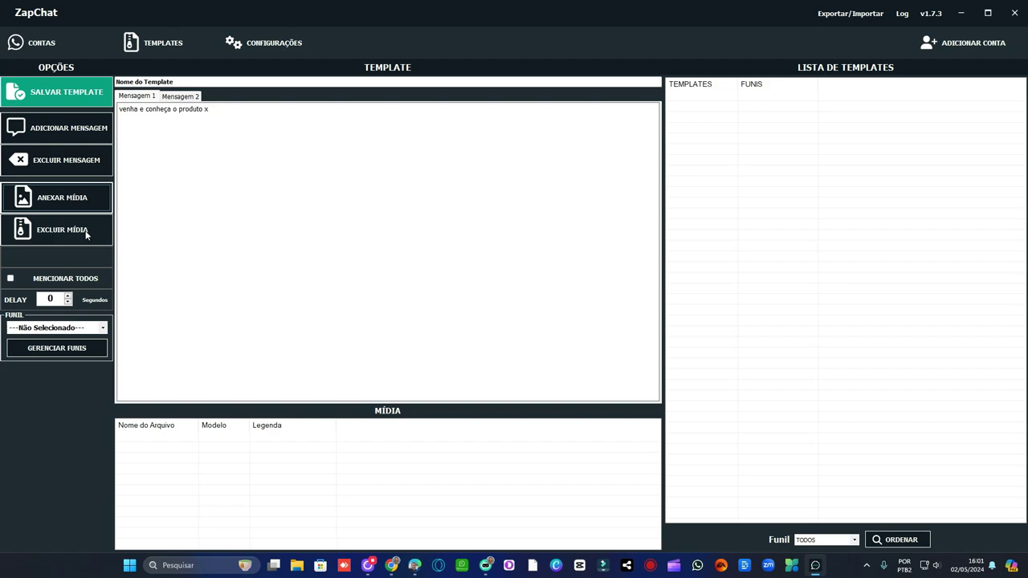
Set the template's delay to 10 seconds.
left_click(11, 279)
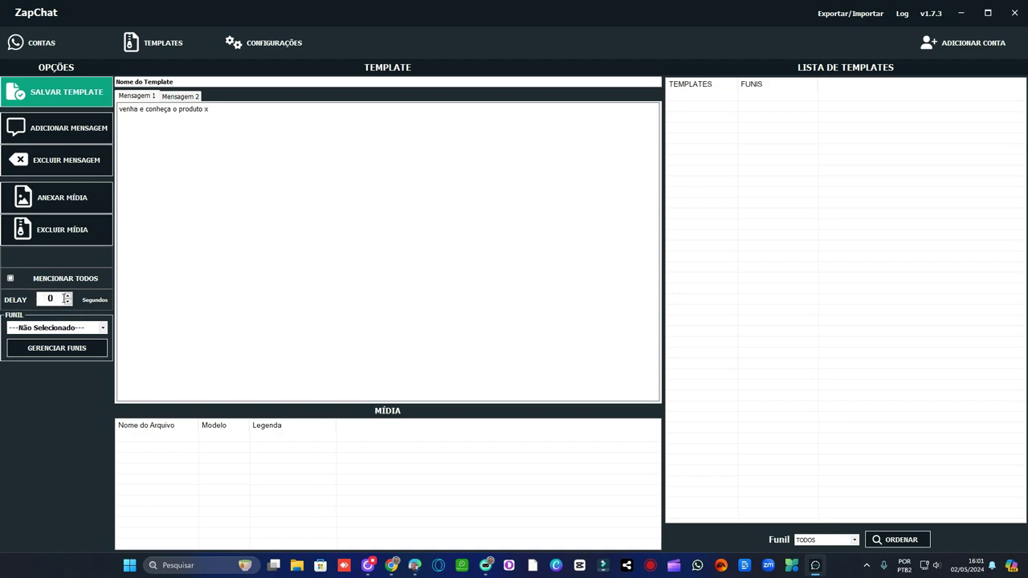
left_click_drag(58, 298, 42, 299)
type("25")
left_click_drag(61, 298, 38, 300)
type("10")
Check the template's funnel choices and the funnel manager's name and funnel fields, and close the manager.
left_click(102, 328)
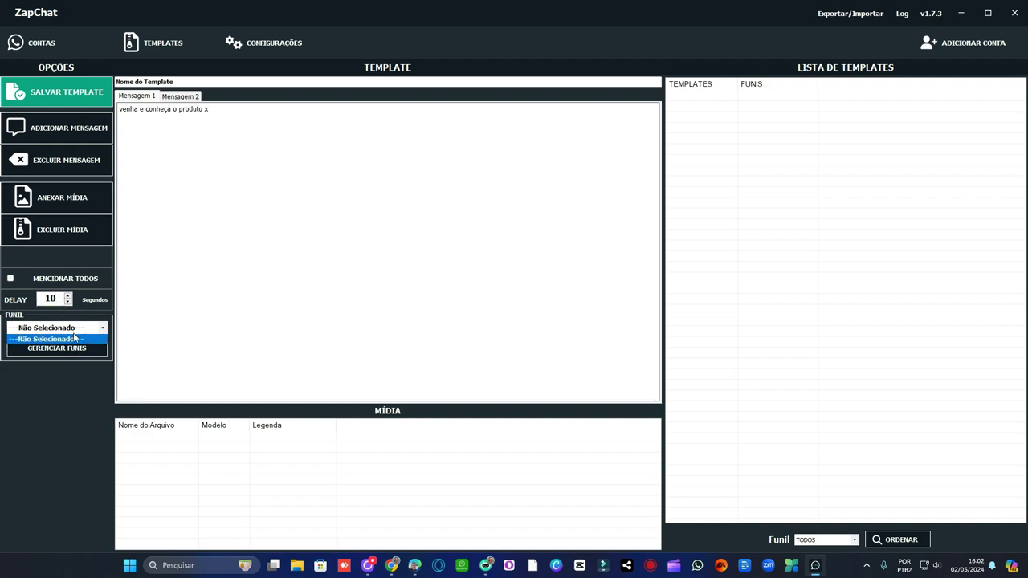
left_click(73, 364)
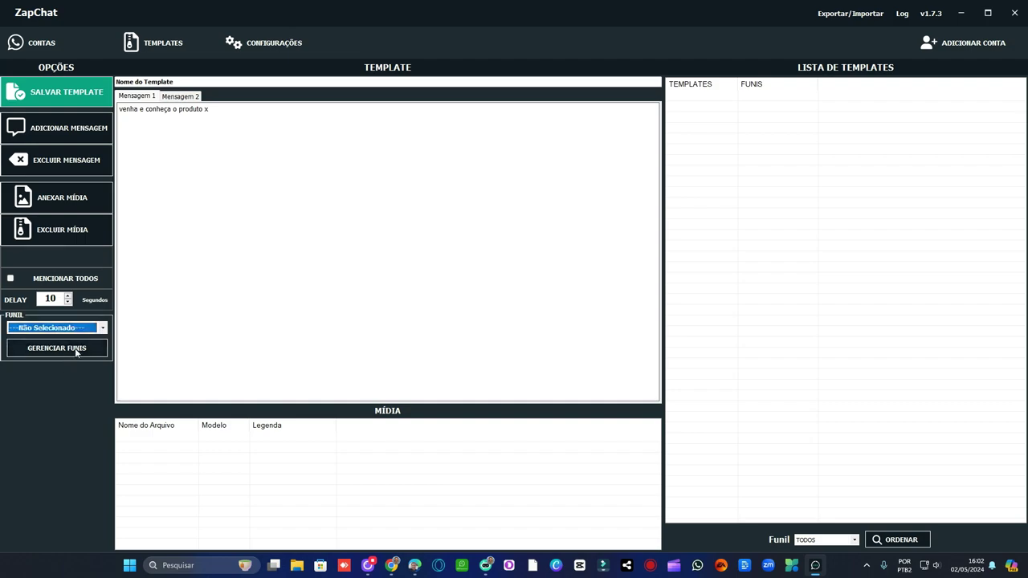
left_click(76, 351)
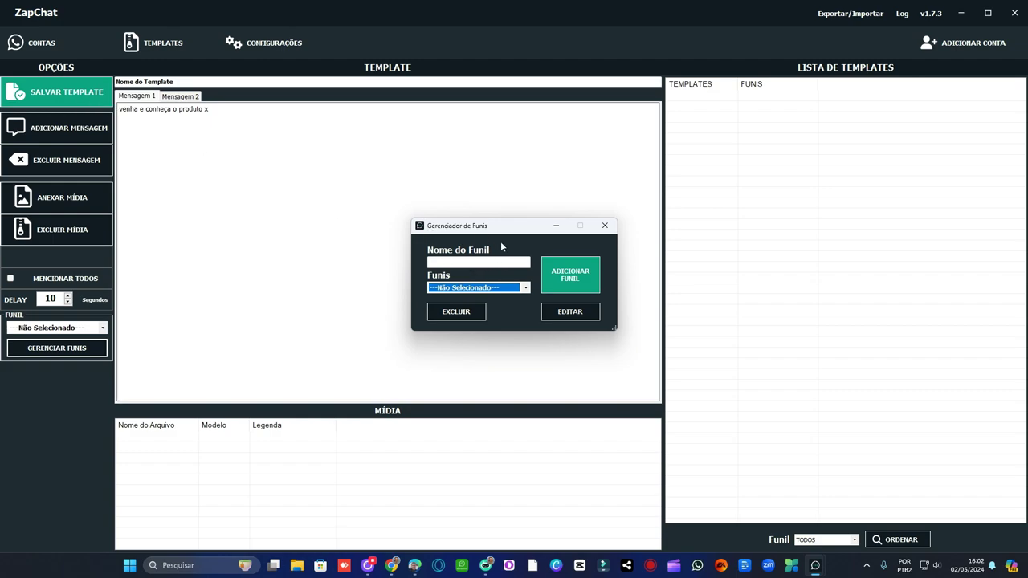
left_click(475, 263)
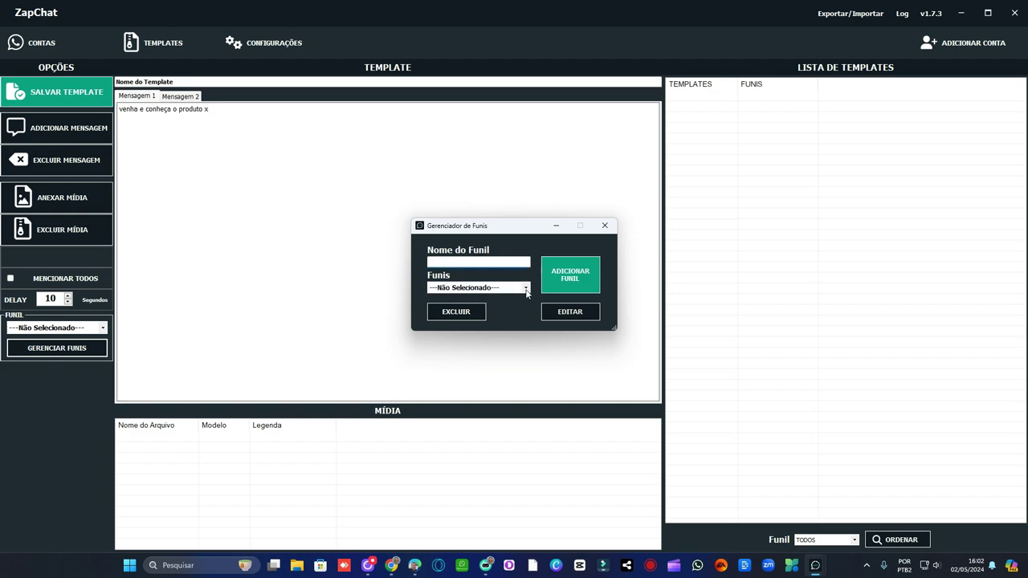
left_click(487, 289)
left_click(527, 242)
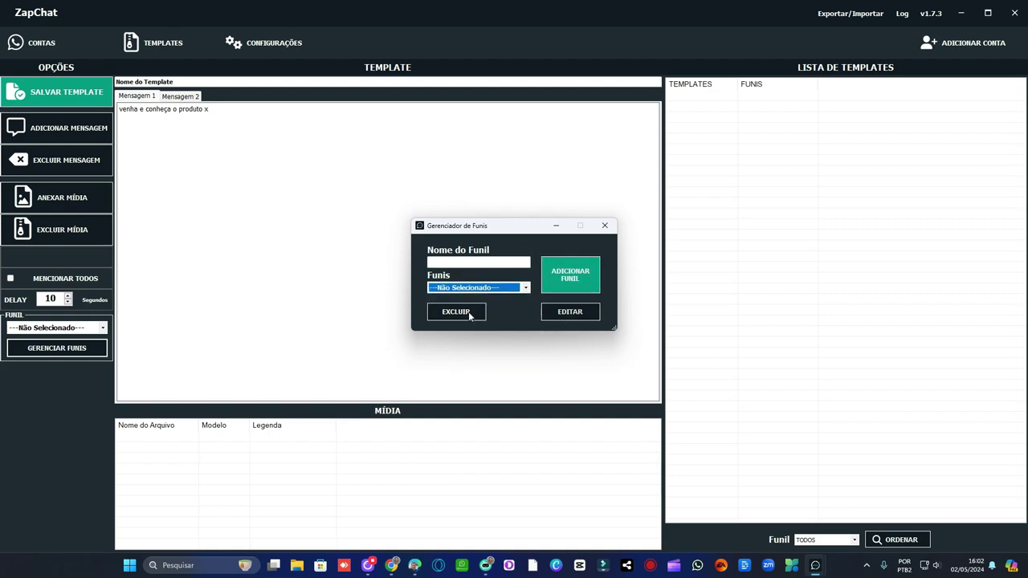
left_click(605, 226)
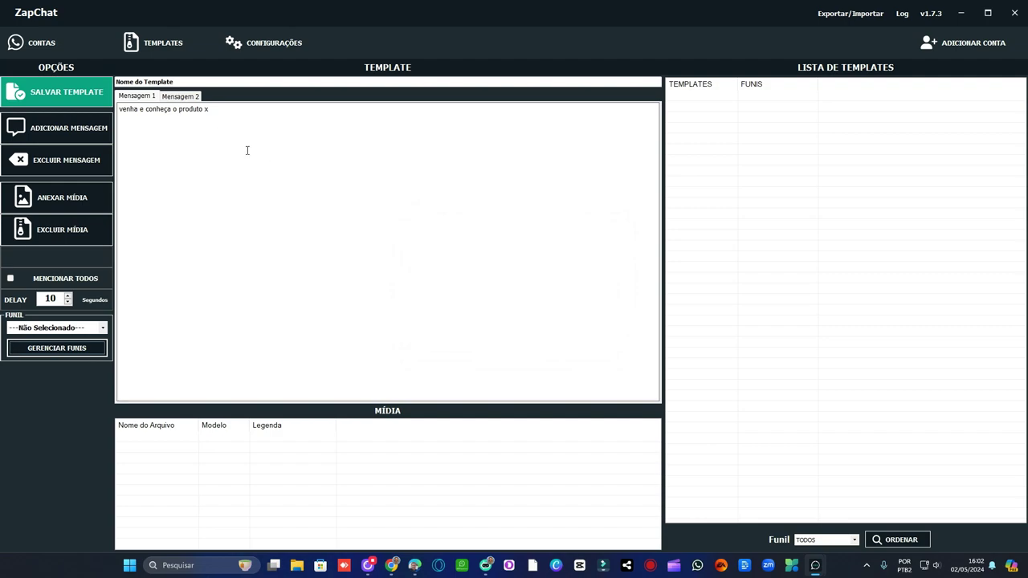
Review the privacy, sending, text and audio options in the settings, and return to the accounts view.
left_click(291, 44)
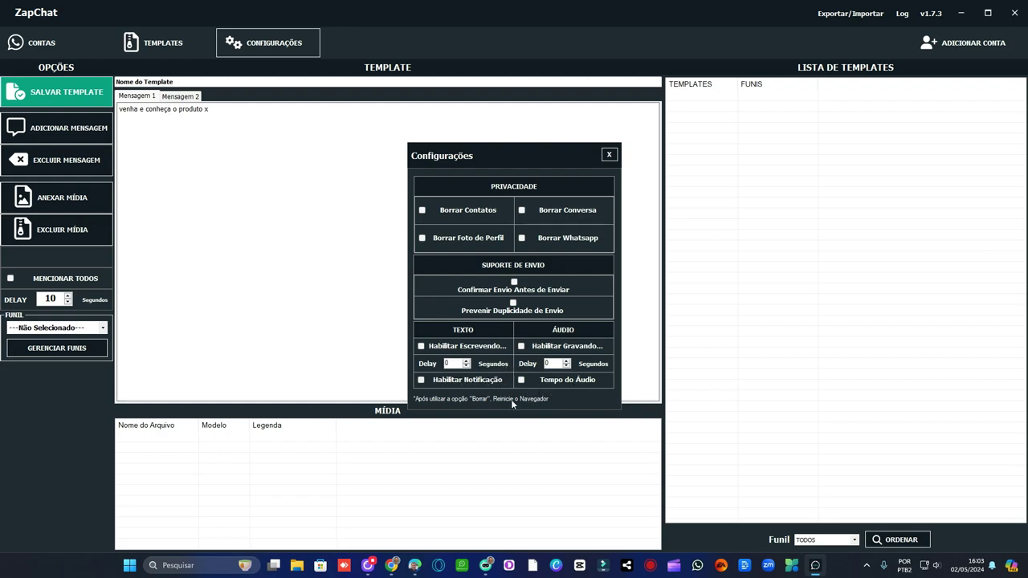
left_click(608, 155)
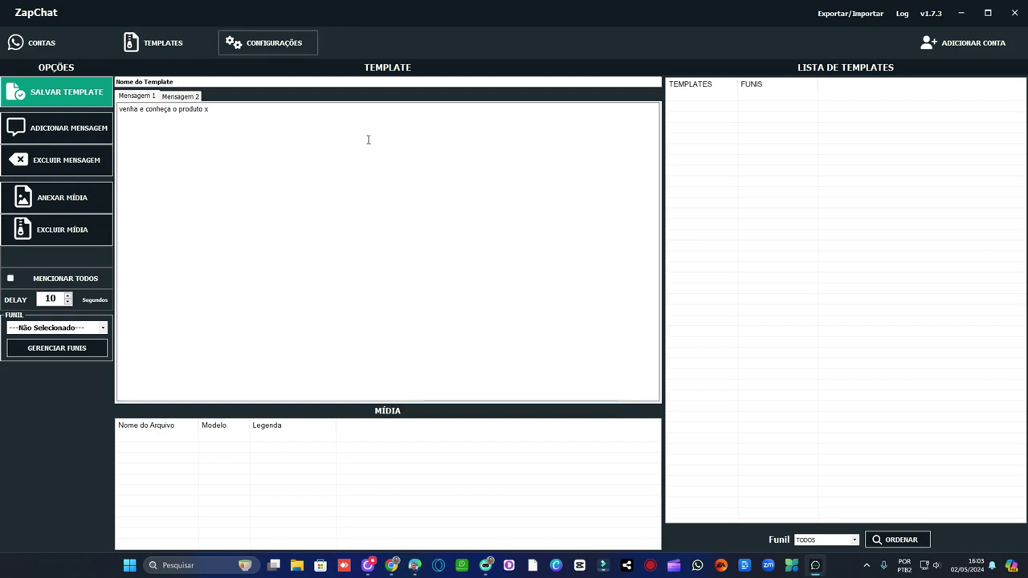
left_click(49, 43)
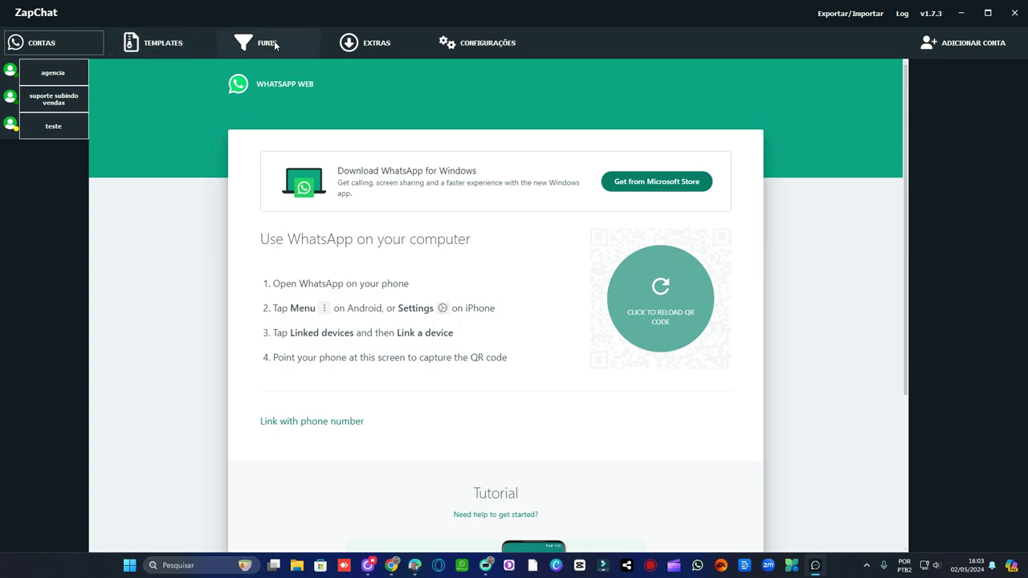
Show the funnels area beside the chat and reload the current WhatsApp account's session.
left_click(241, 49)
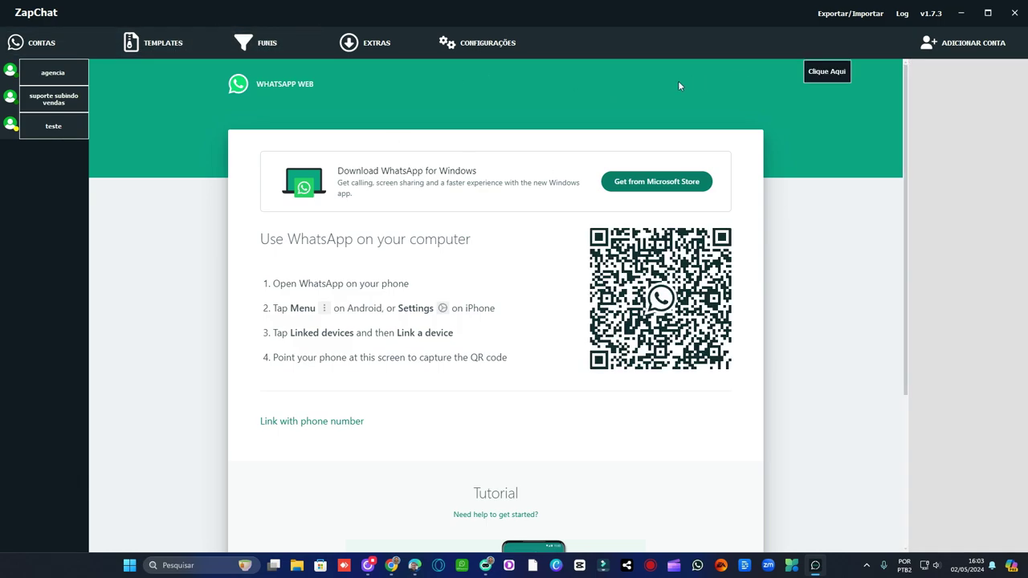
left_click(835, 73)
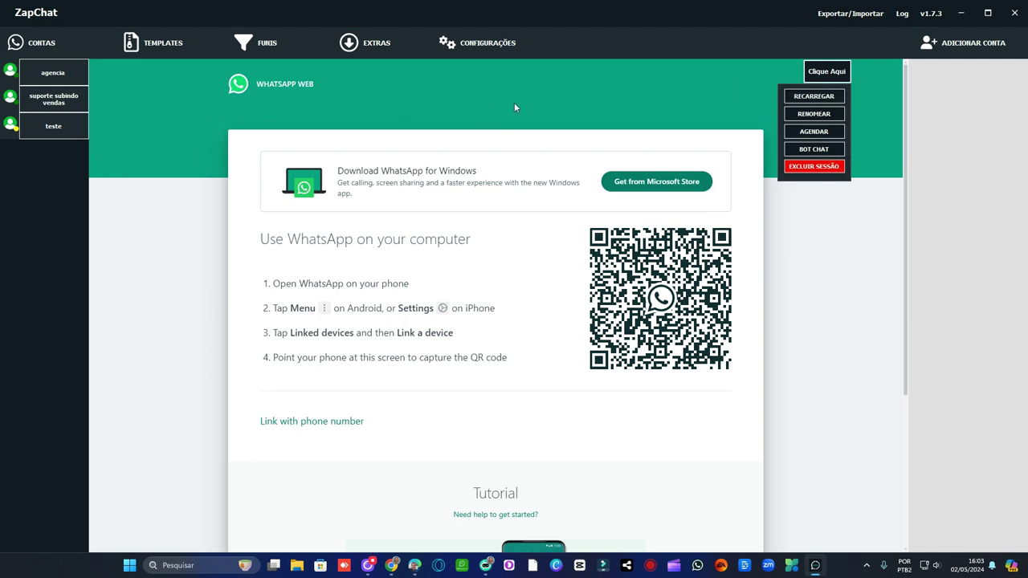
left_click(814, 96)
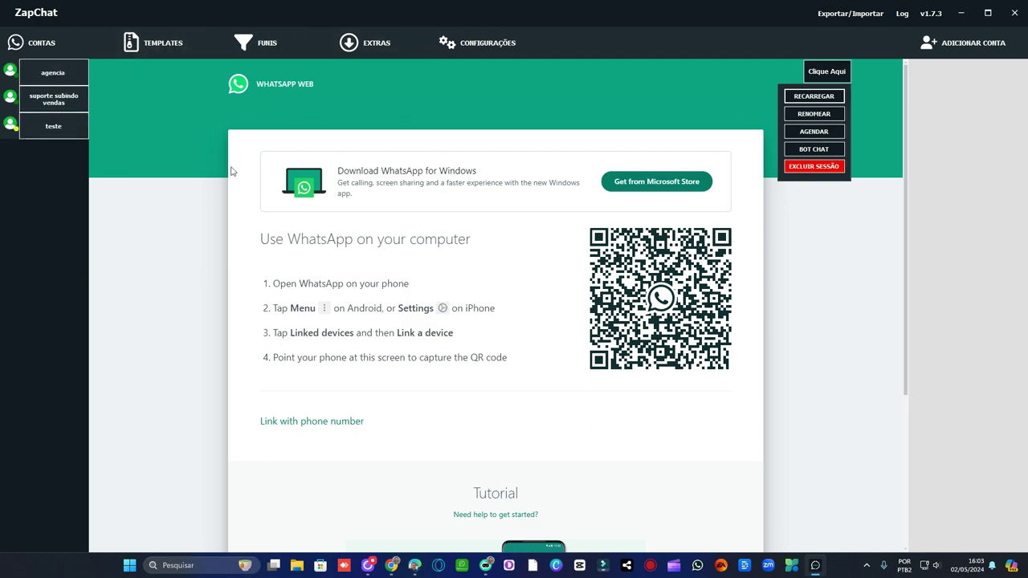
left_click(823, 131)
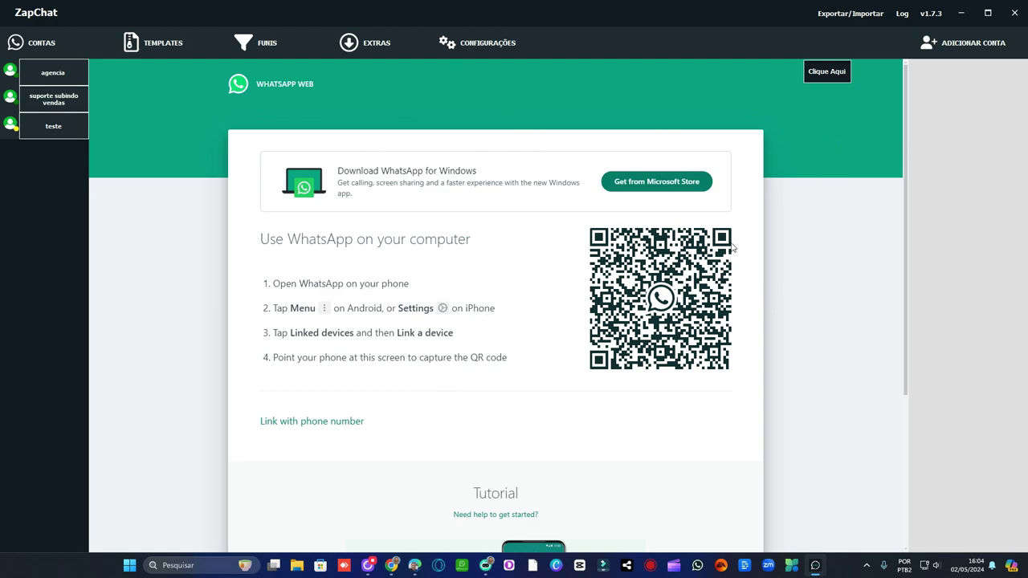
Examine the current account's Bot Chat response funnel and WhatsApp account choices, and close its options and the funnels area.
left_click(826, 76)
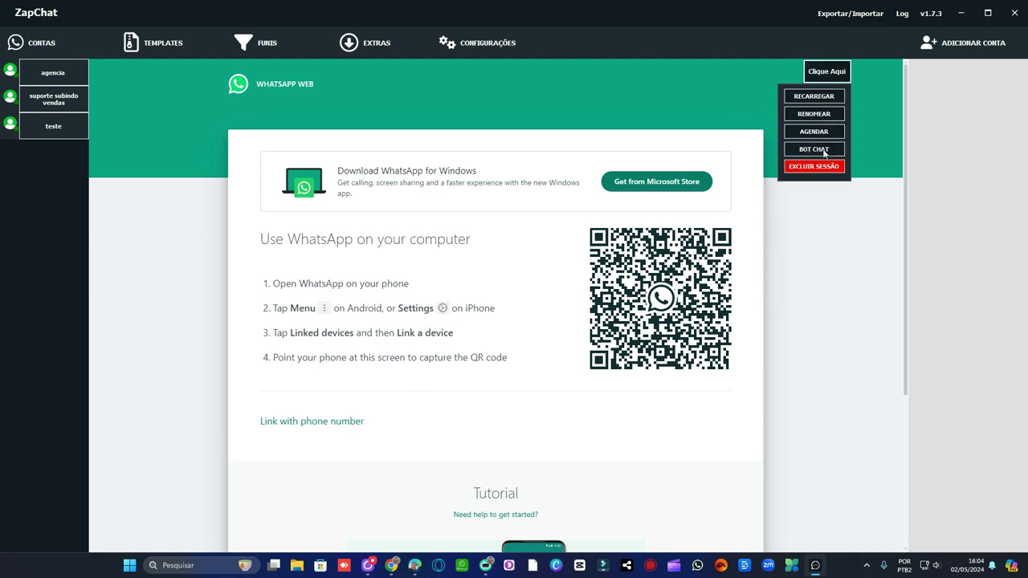
left_click(823, 151)
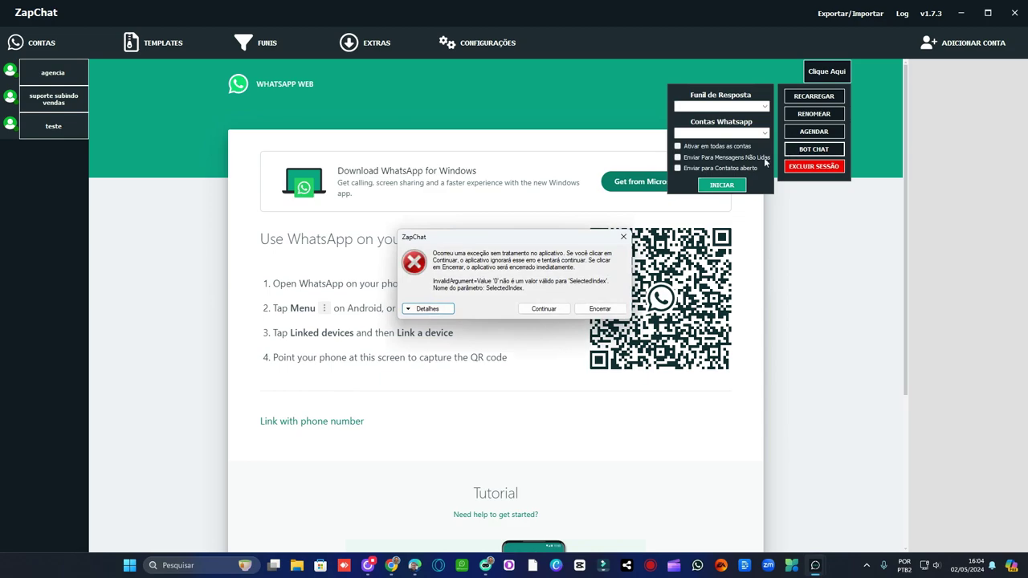
left_click(544, 309)
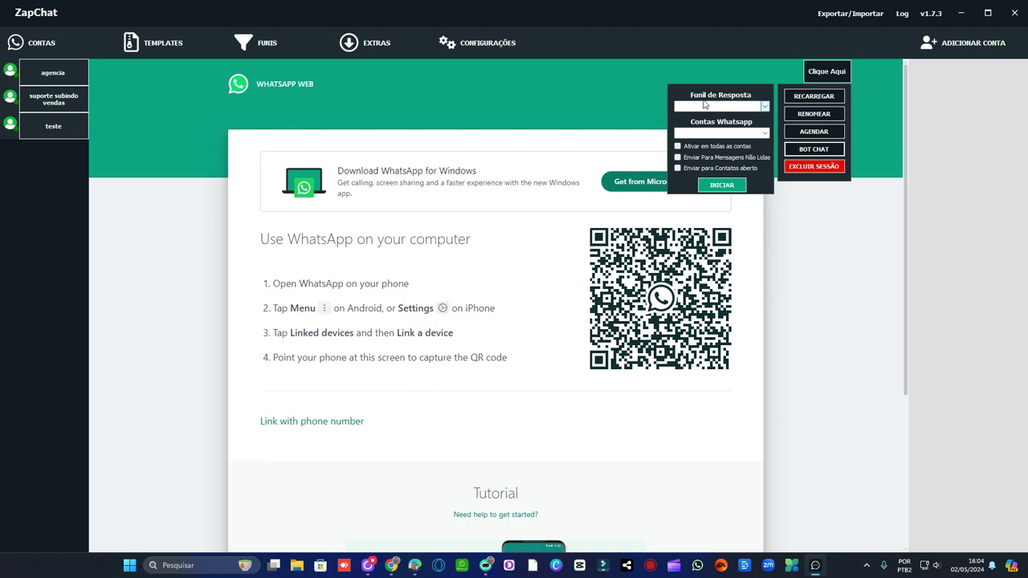
left_click(763, 105)
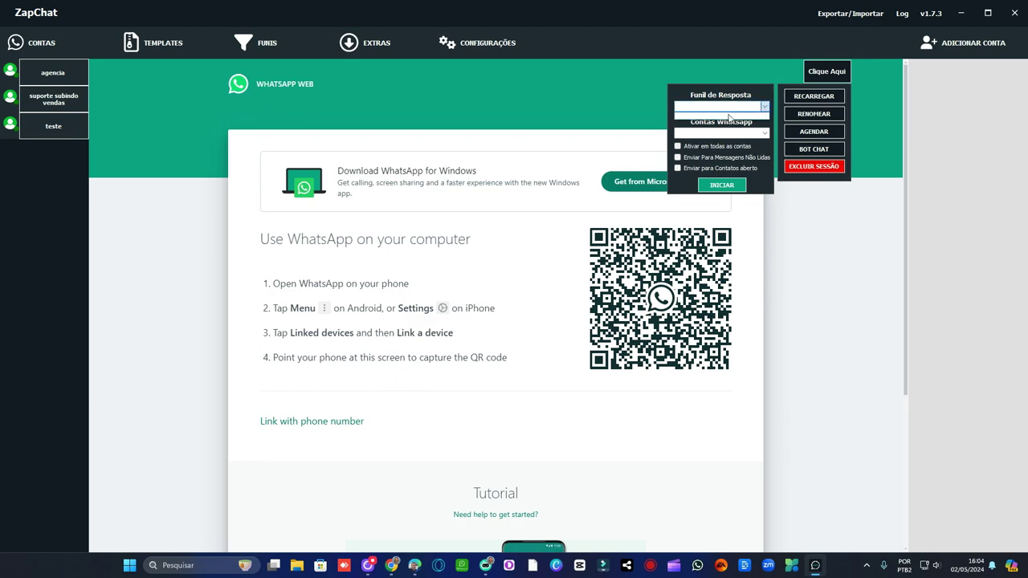
left_click(755, 88)
left_click(763, 135)
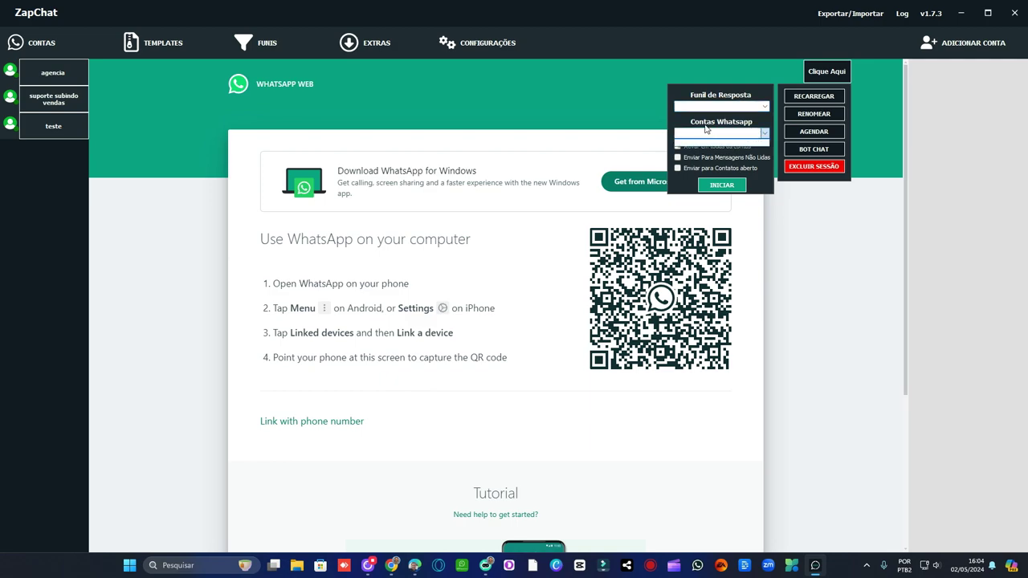
left_click(745, 121)
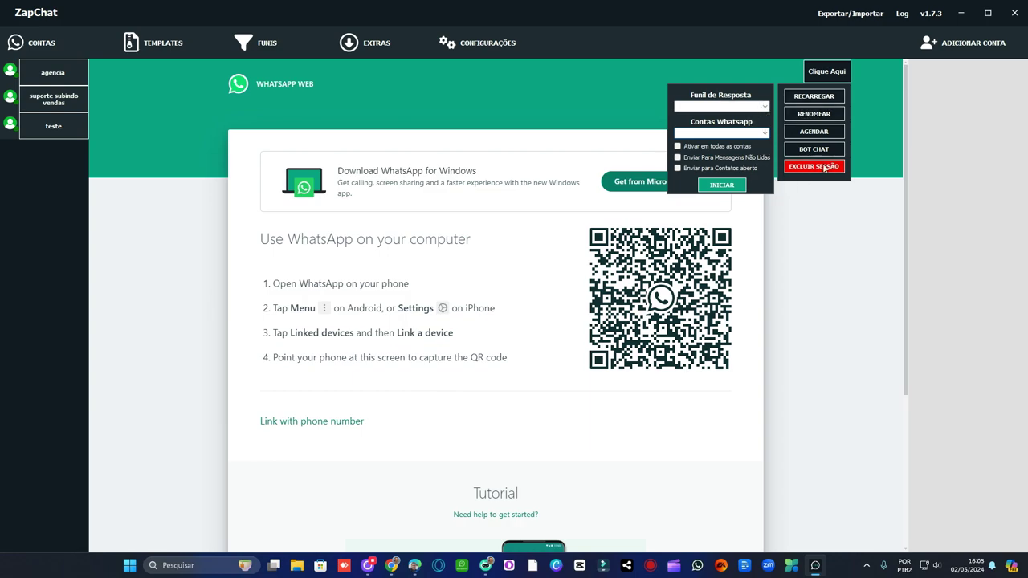
left_click(766, 107)
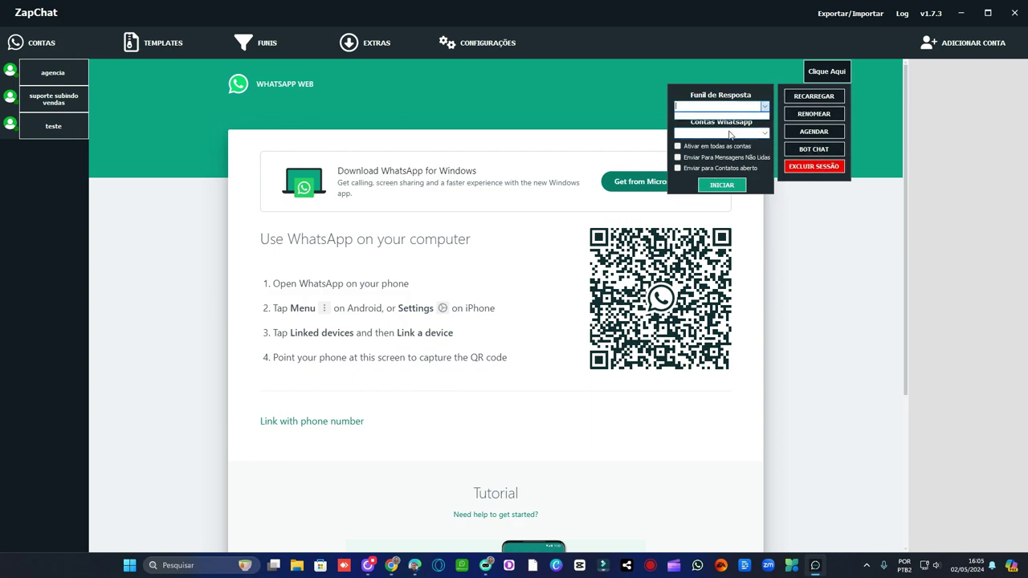
left_click(761, 187)
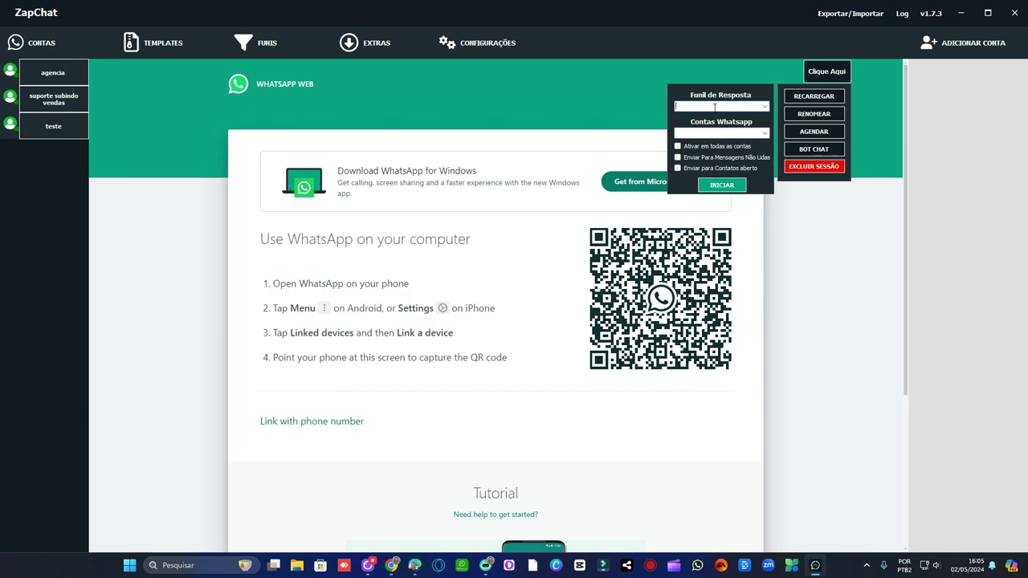
left_click(827, 72)
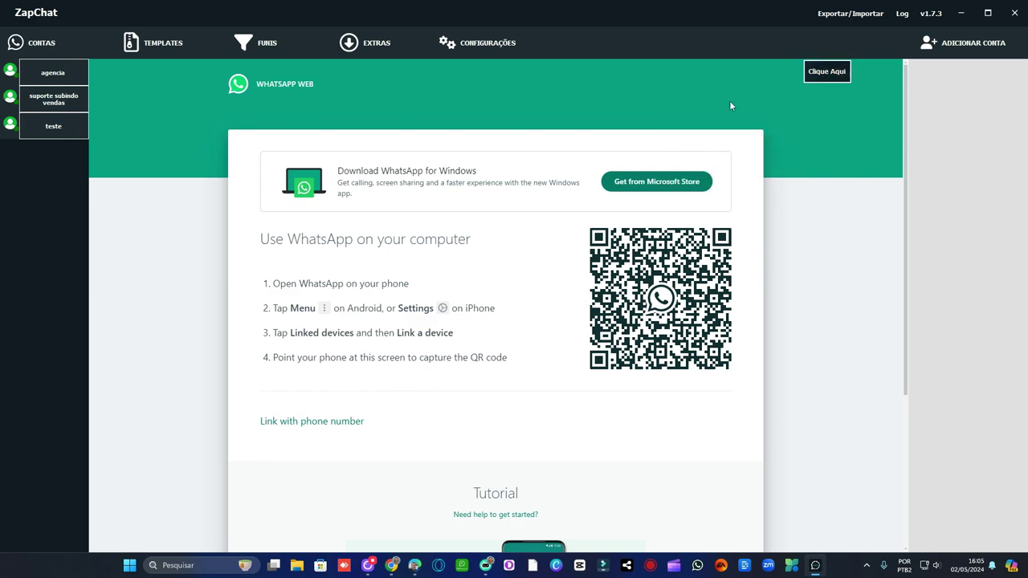
left_click(270, 46)
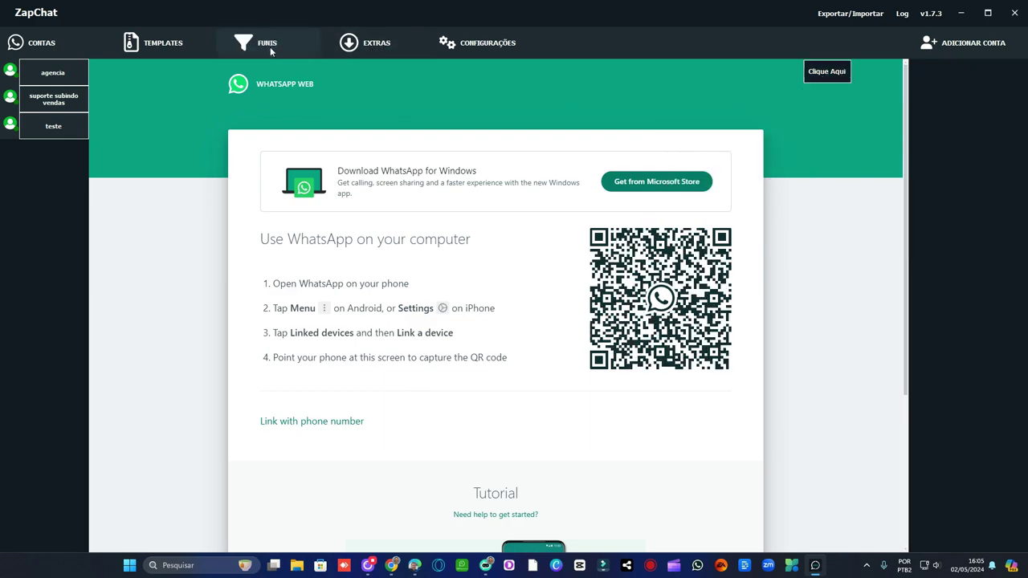